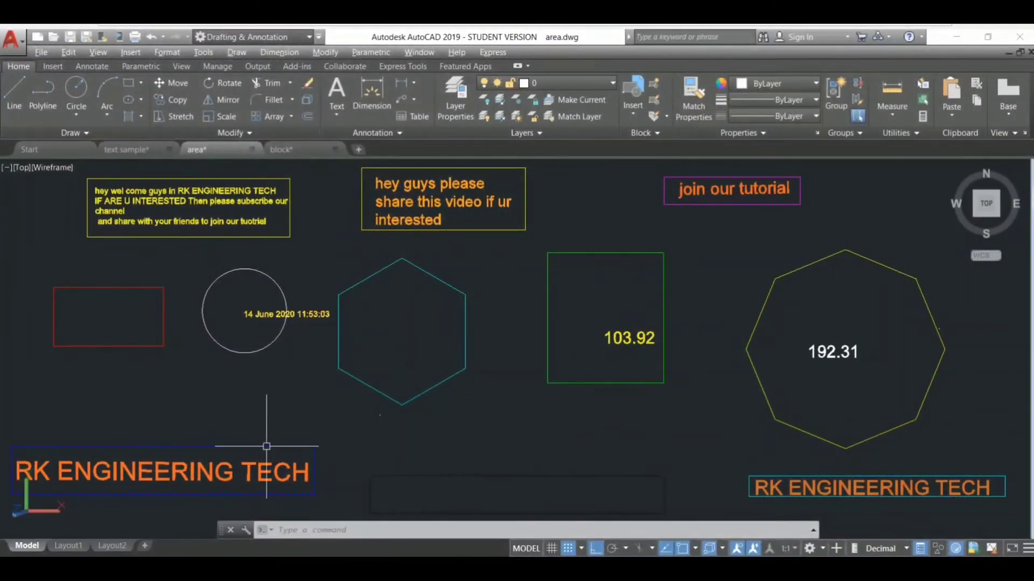
Measure the green square's area from its four corners with AA: 103.9179, perimeter 40.8439
mouse_move(267, 447)
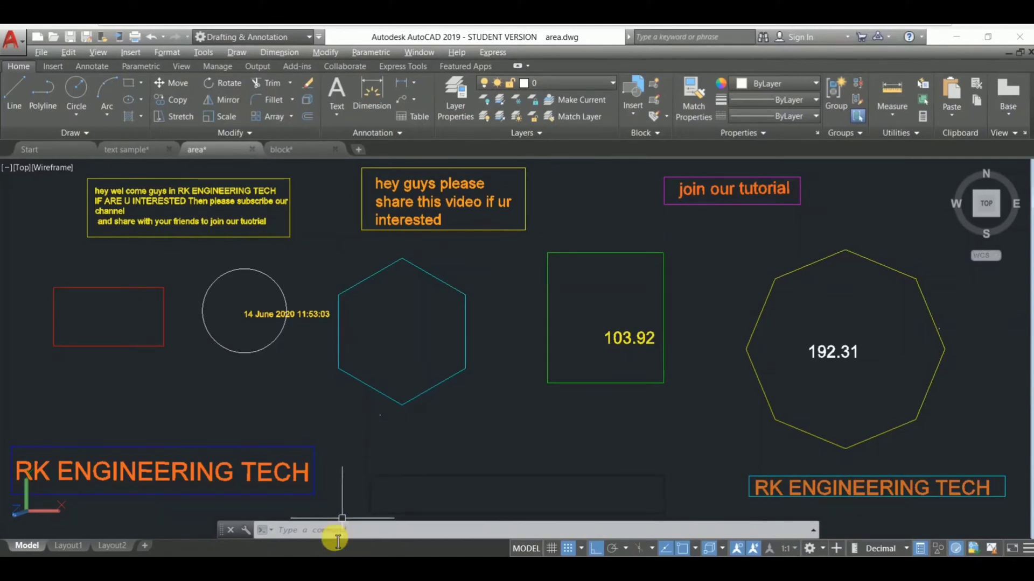
text(a)
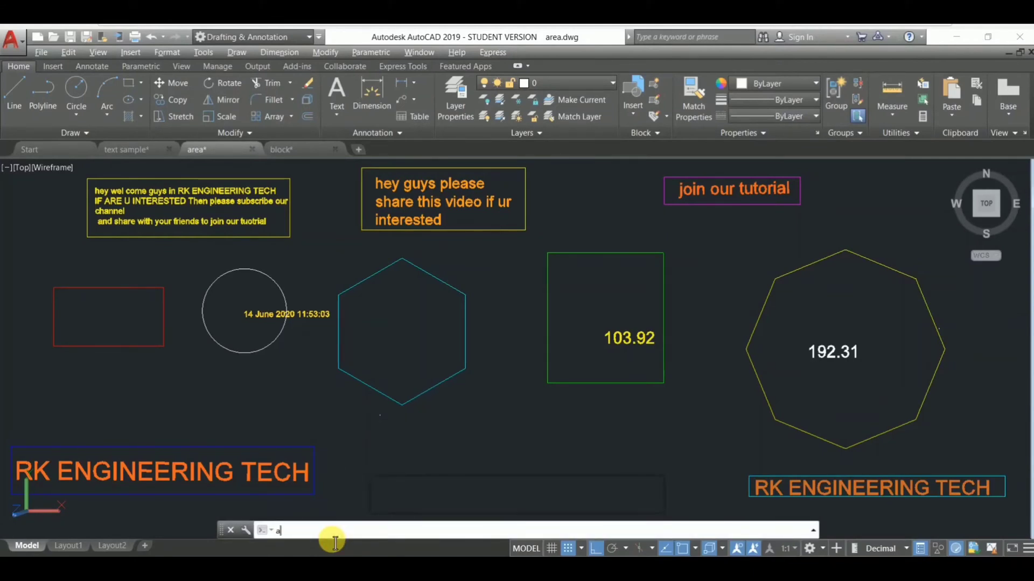
text(a)
key(Return)
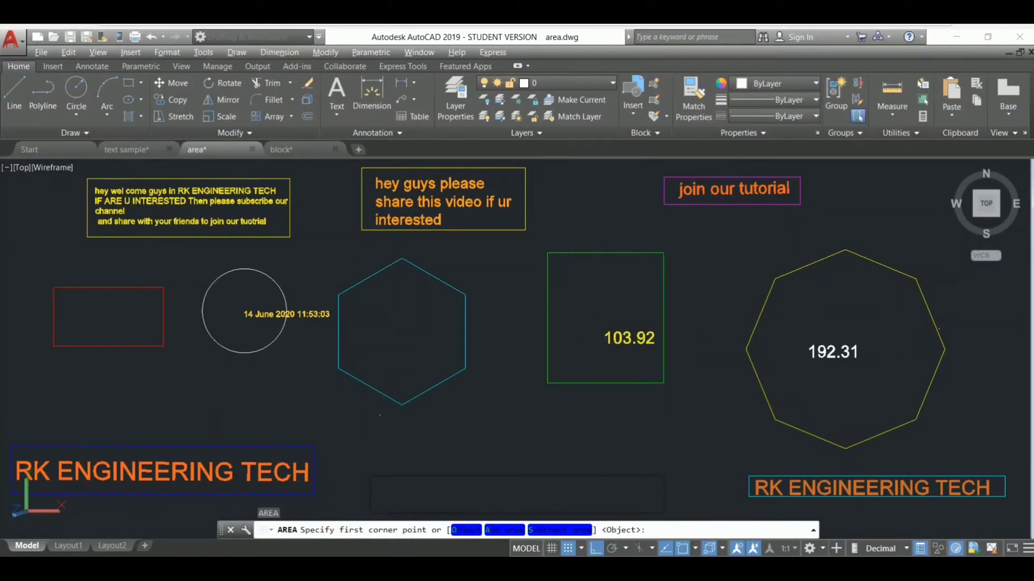
click(635, 240)
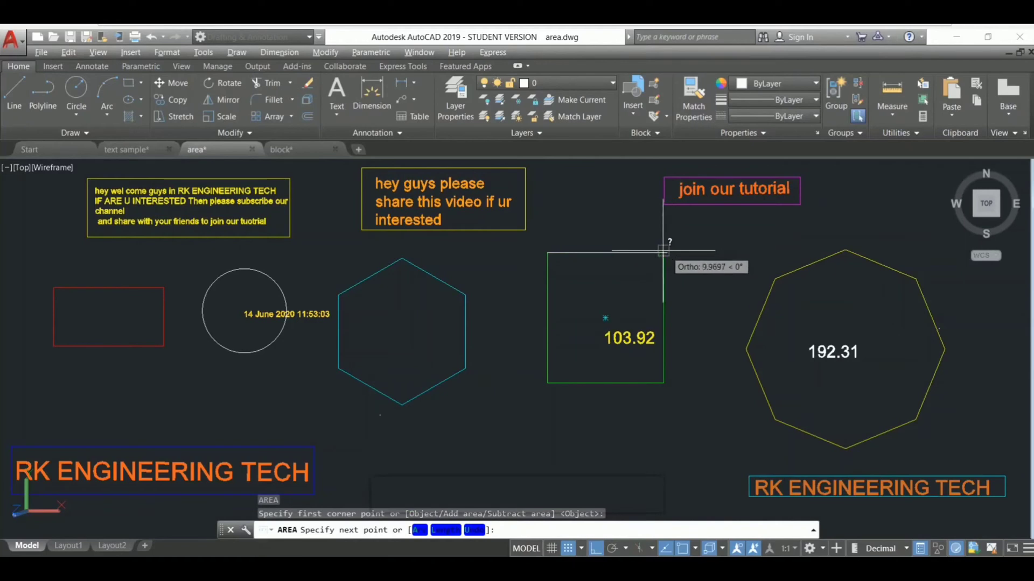
click(663, 252)
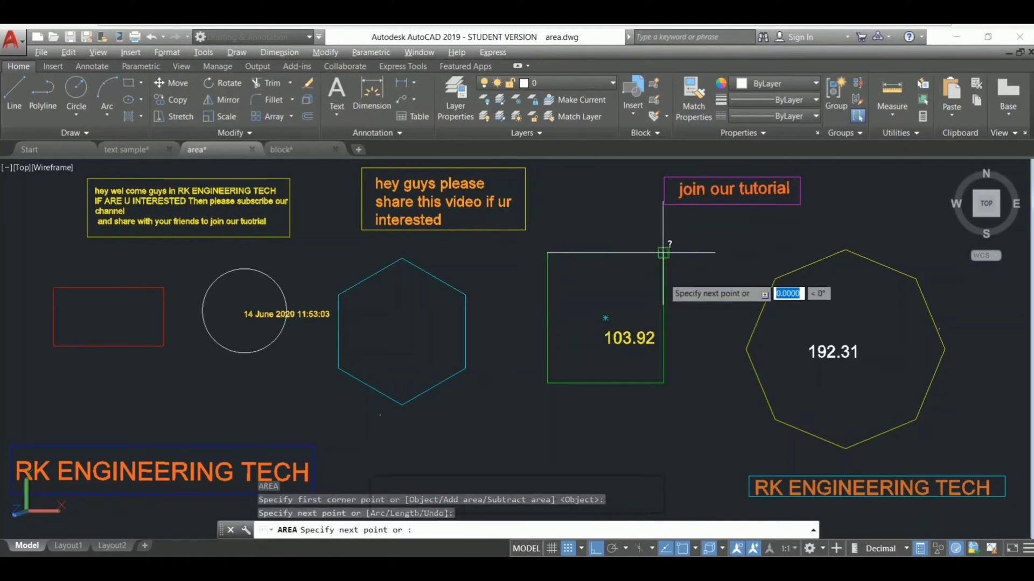
click(663, 383)
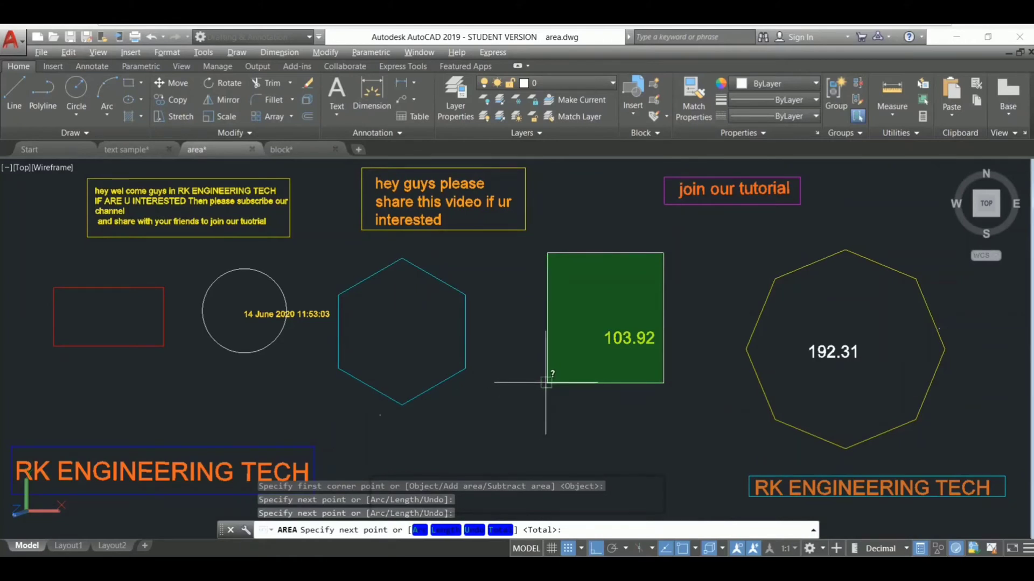
click(547, 383)
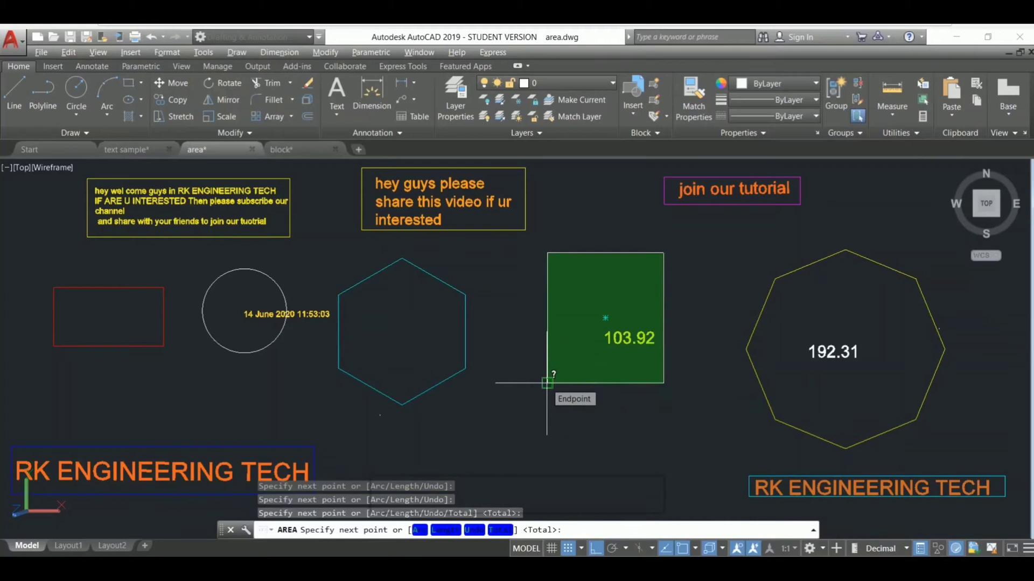
key(Return)
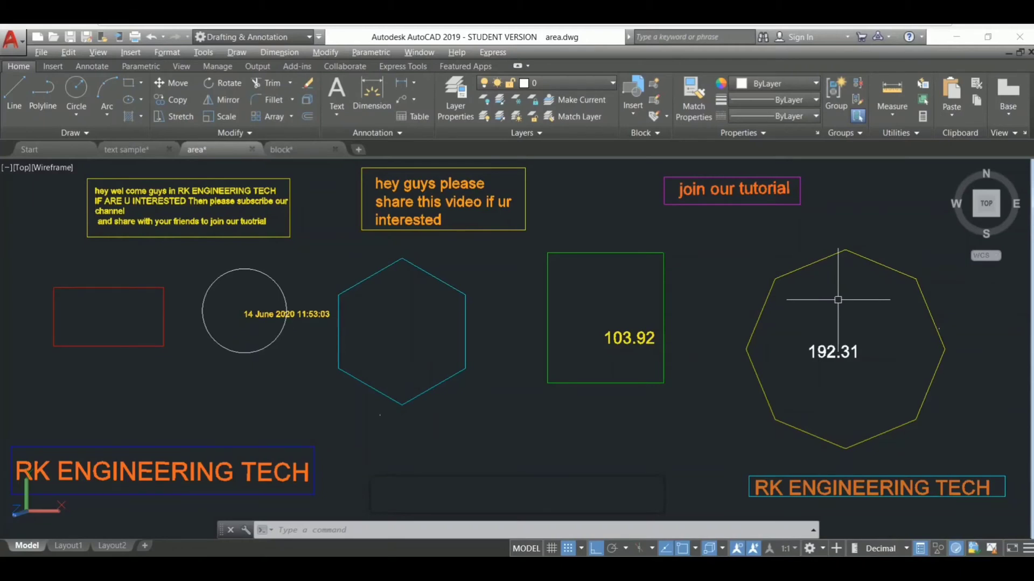
Measure the octagon as a whole object with AREA: 192.3061, perimeter 50.4875
text(area)
key(Return)
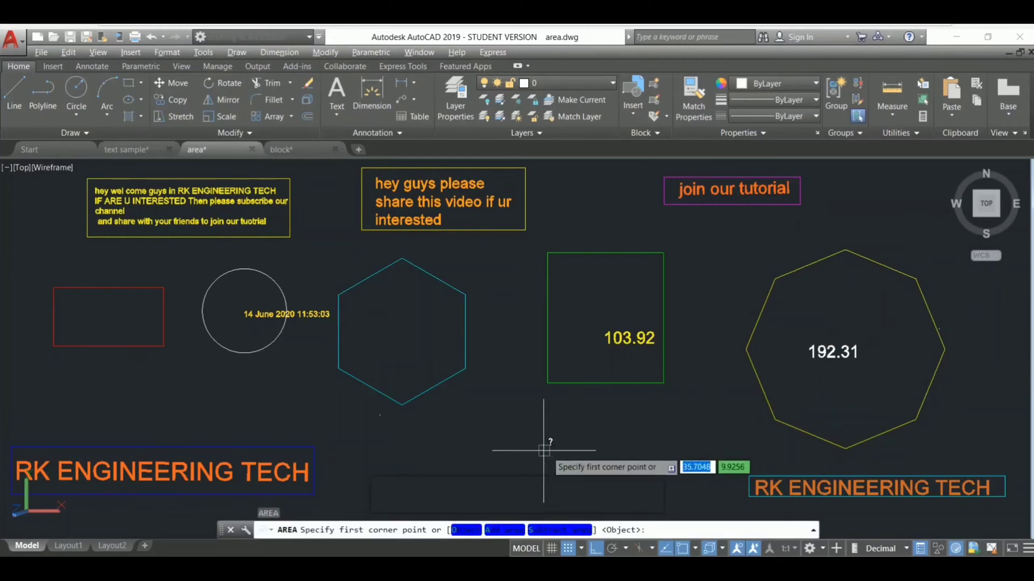
click(460, 530)
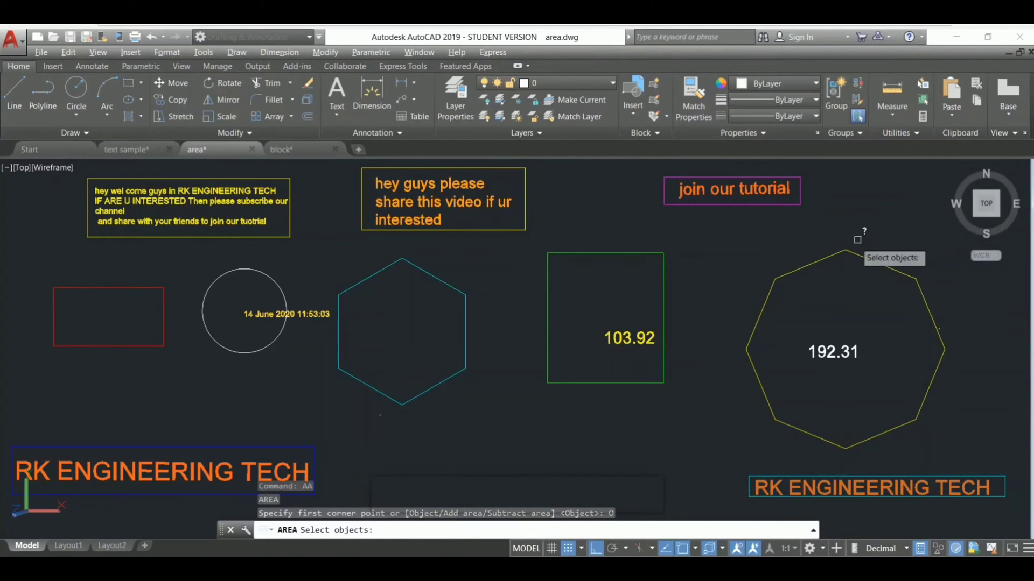
click(828, 259)
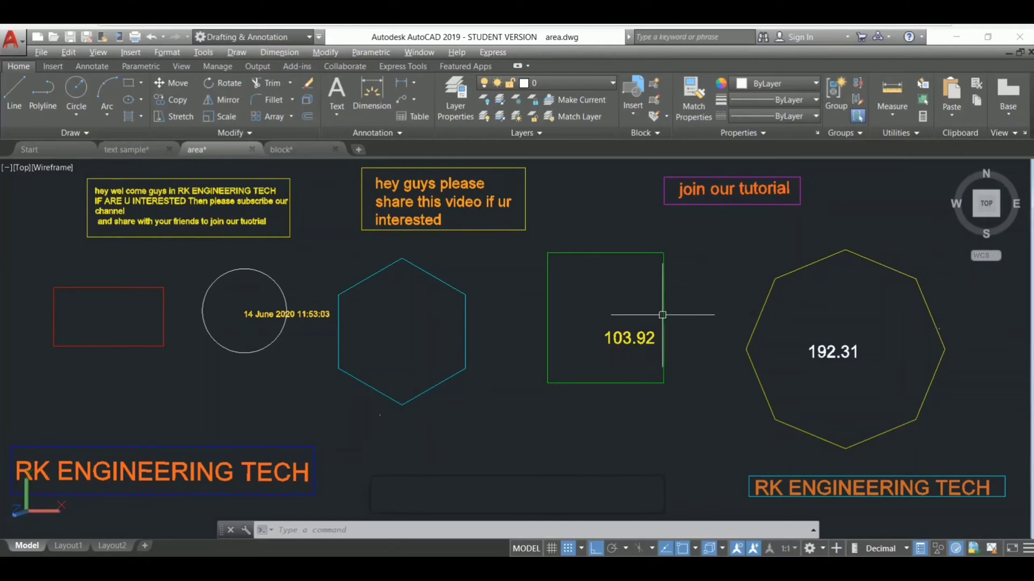
mouse_move(663, 315)
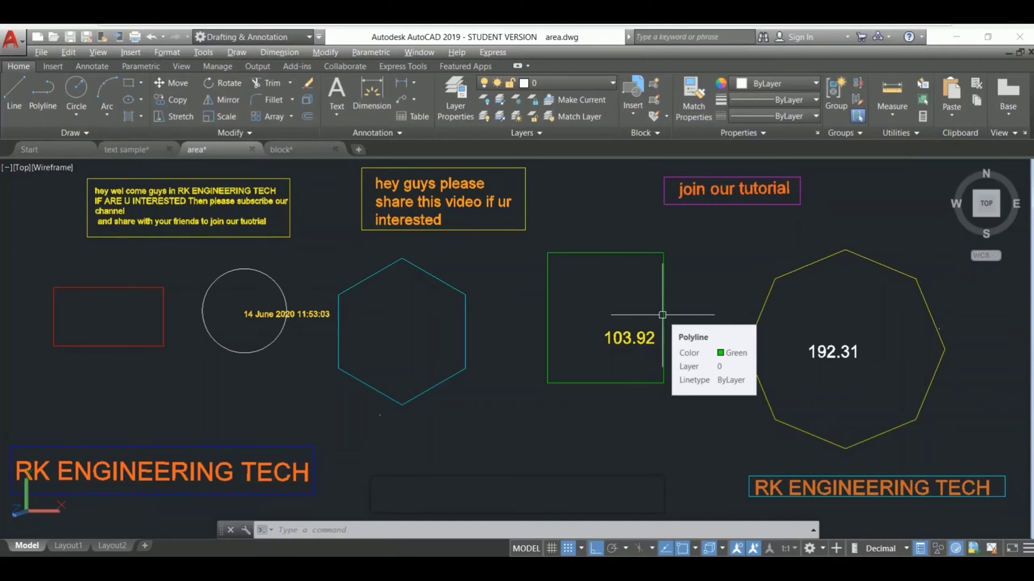
Create an Objects field for the hexagon's Area in Decimal format, previewing 96.20
text(FIELD)
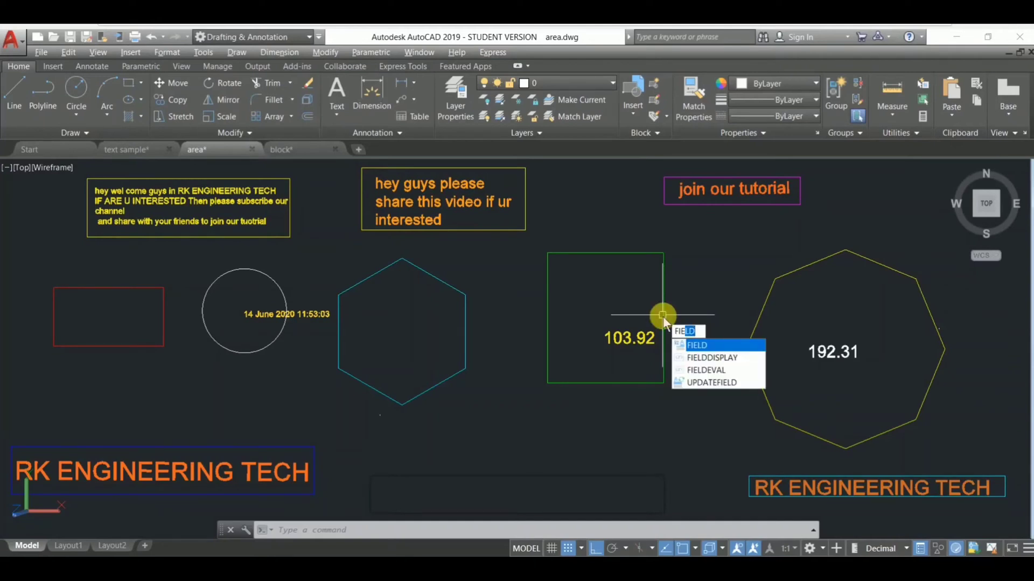
key(Return)
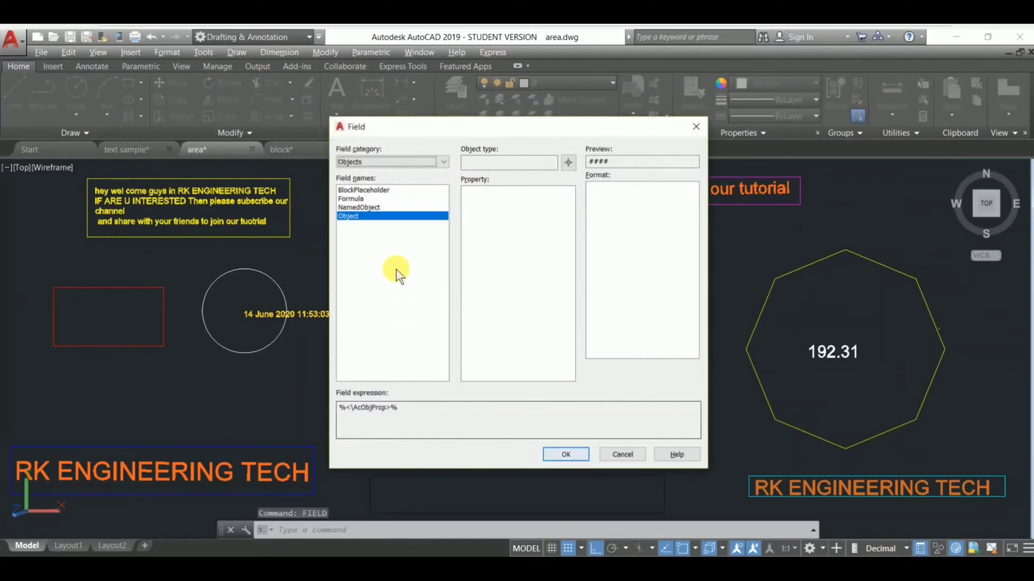
click(442, 163)
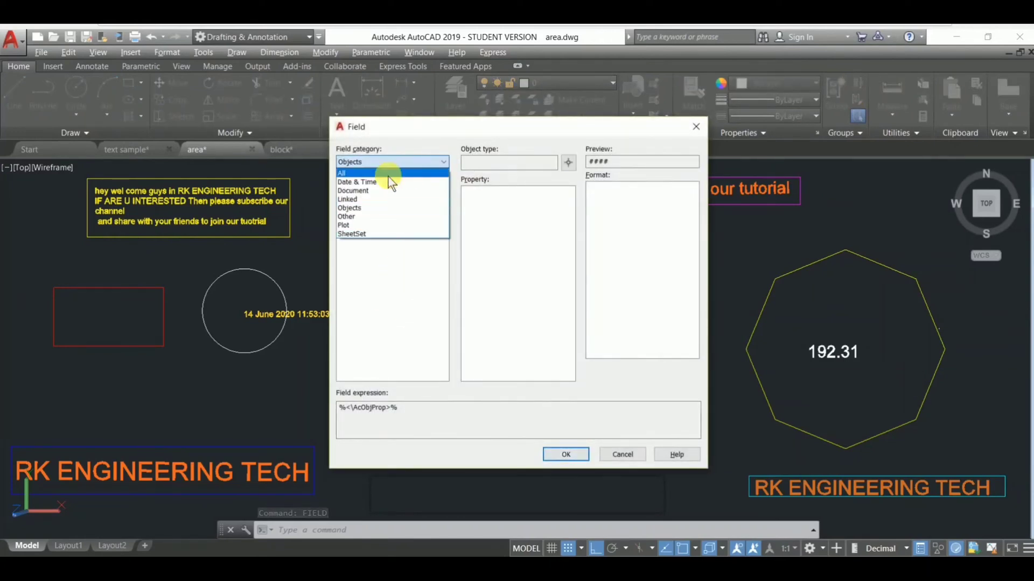
click(384, 173)
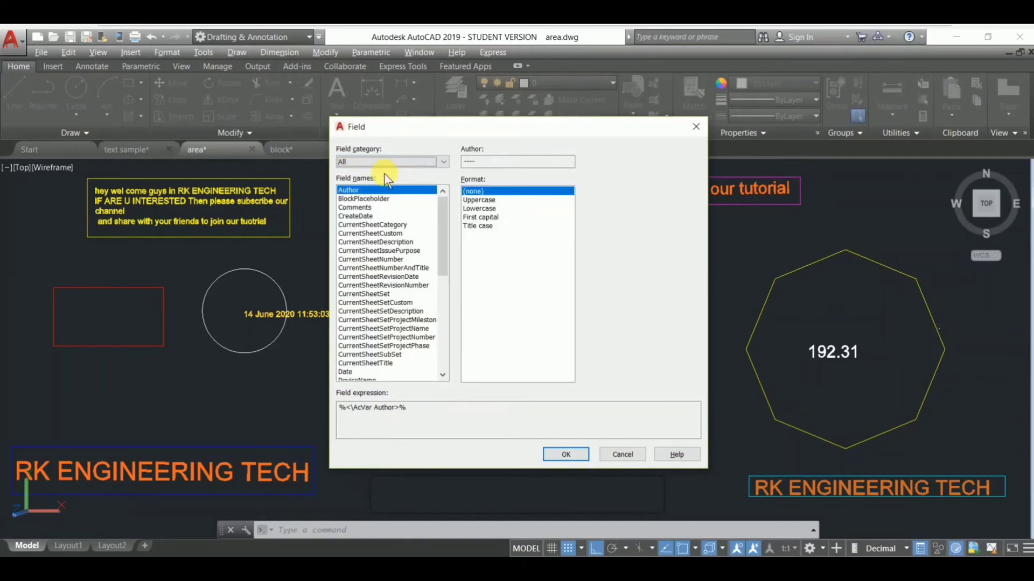
click(444, 162)
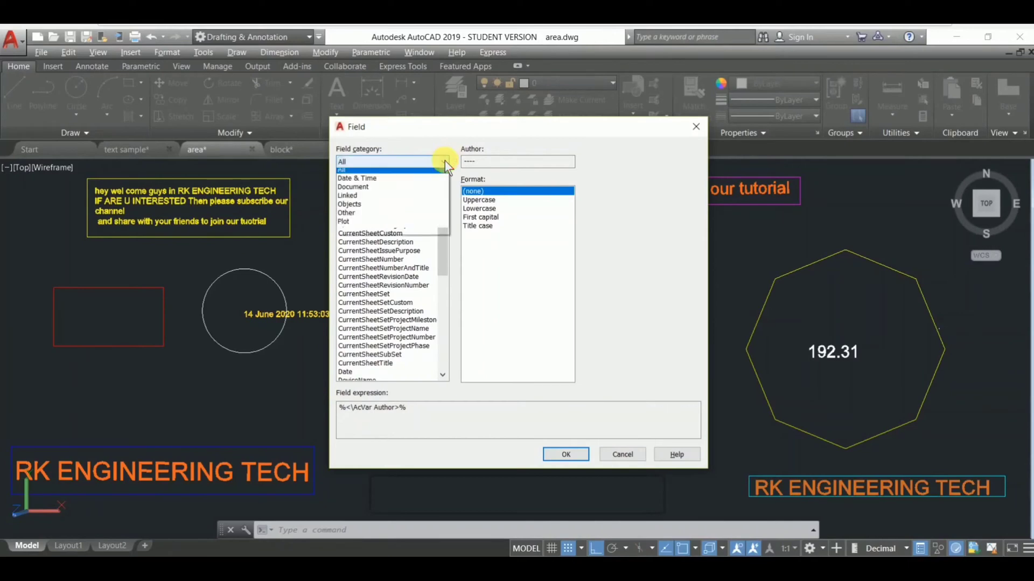
click(372, 208)
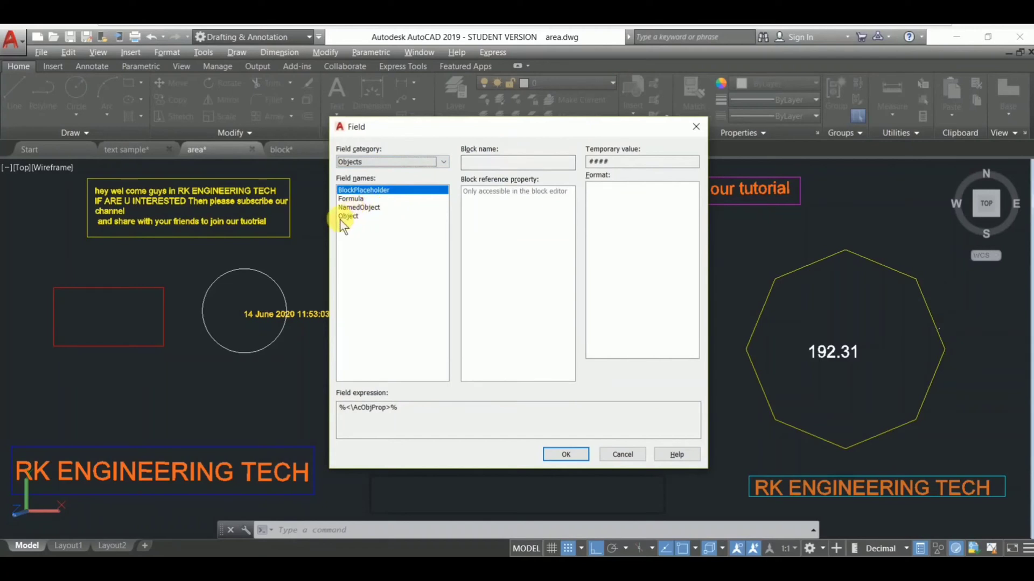
click(348, 216)
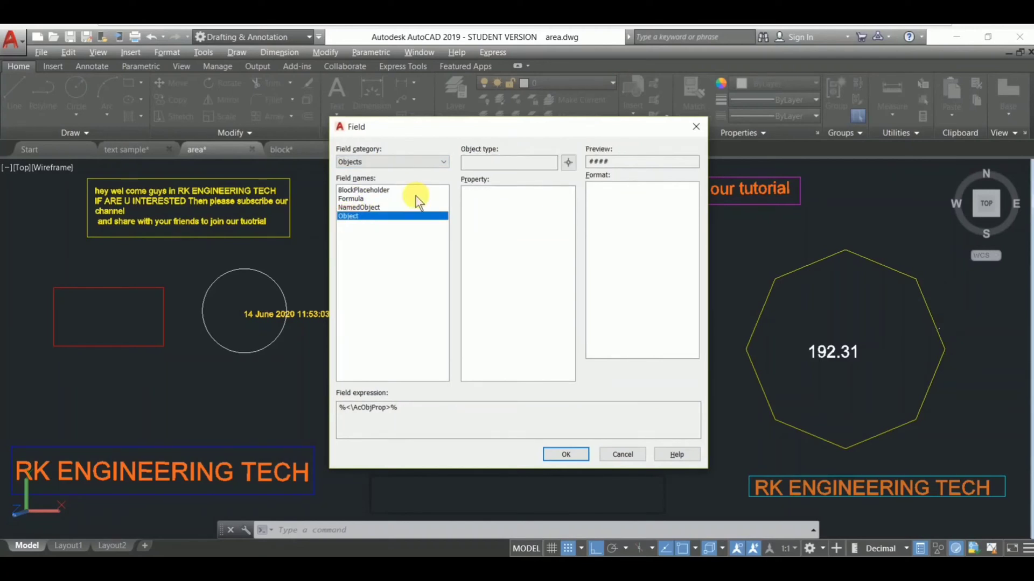
click(570, 162)
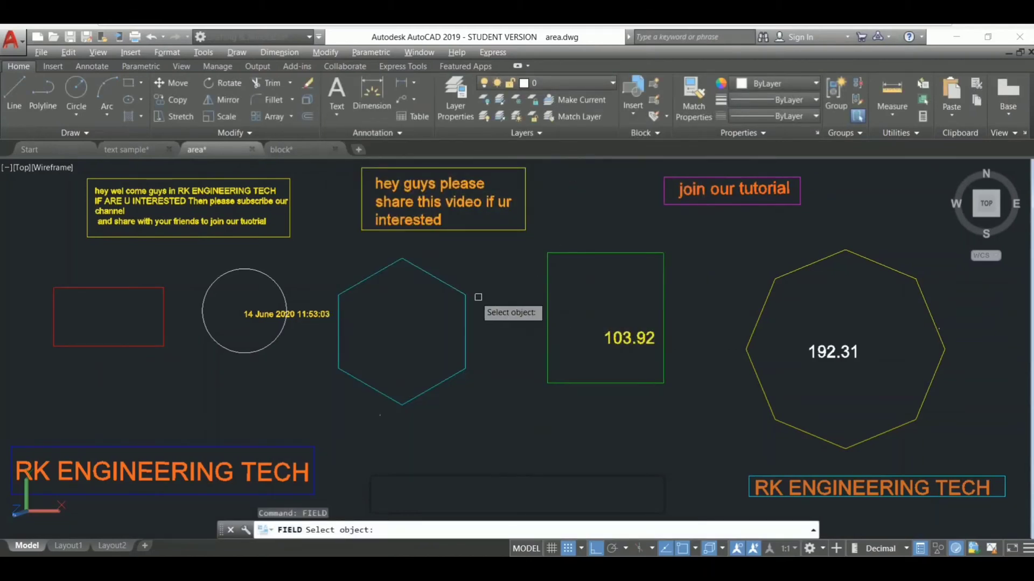
click(458, 290)
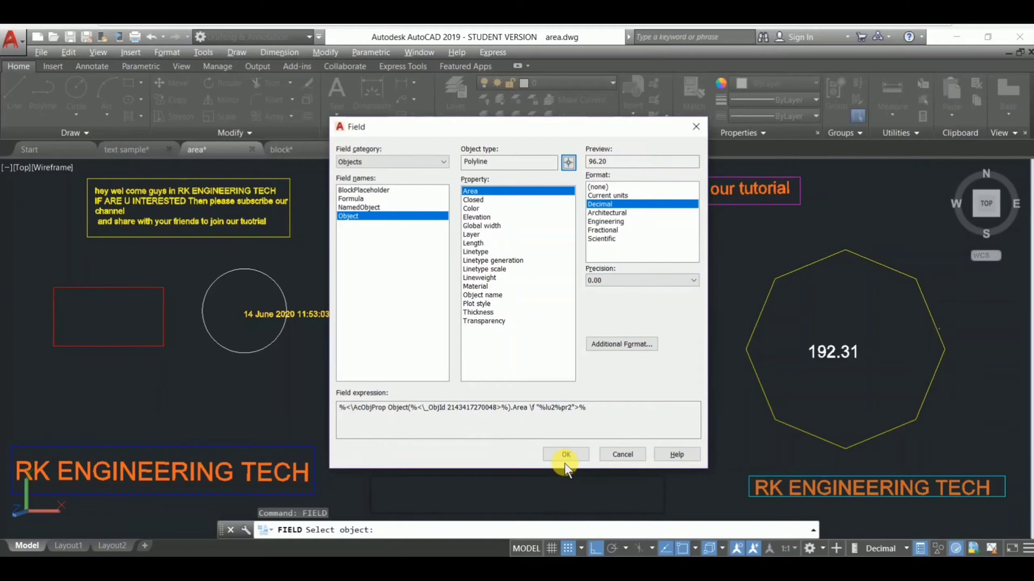
Place the 96.20 area field inside the hexagon with Ortho turned off
click(577, 454)
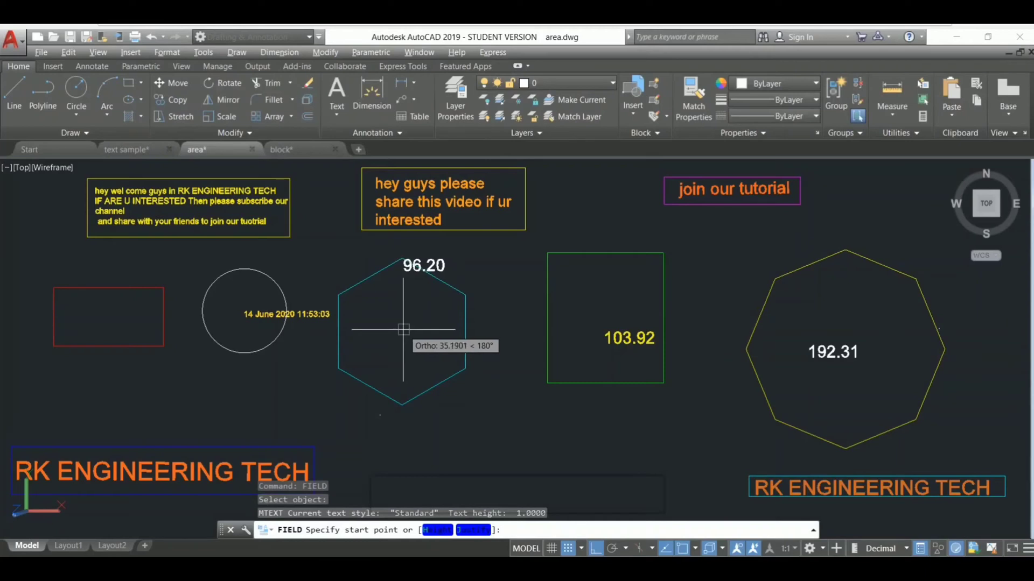
key(F8)
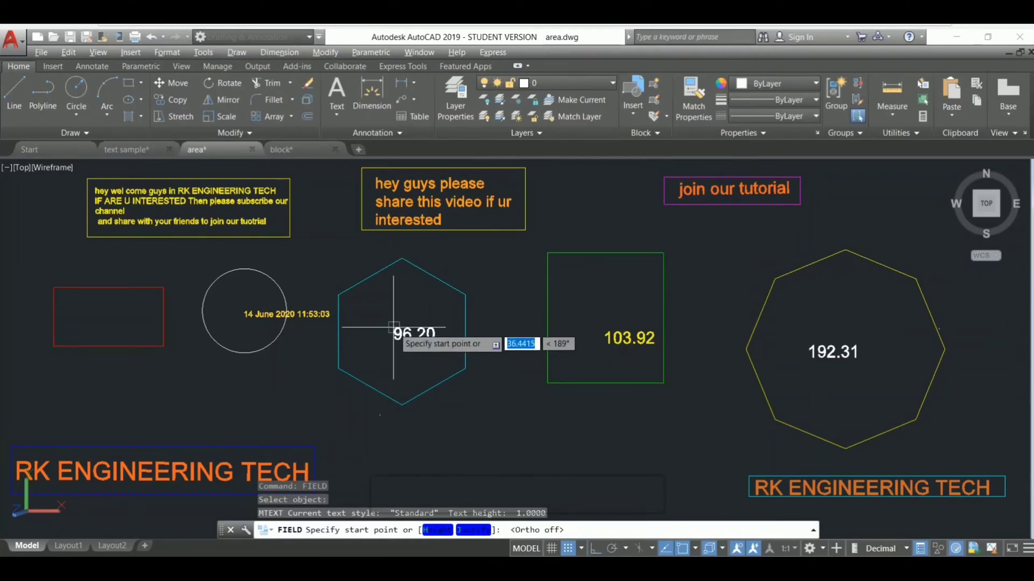
click(399, 327)
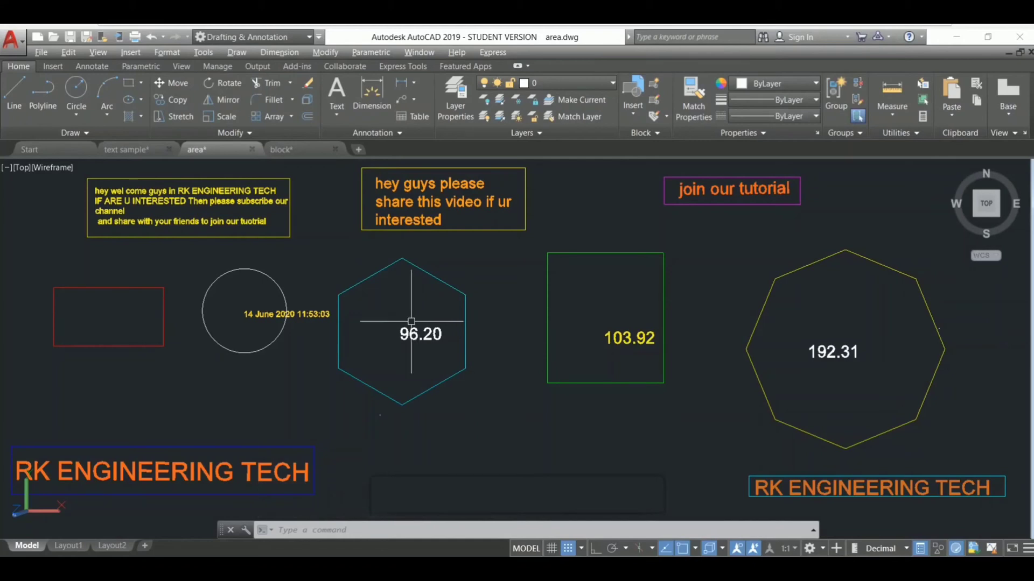
mouse_move(437, 331)
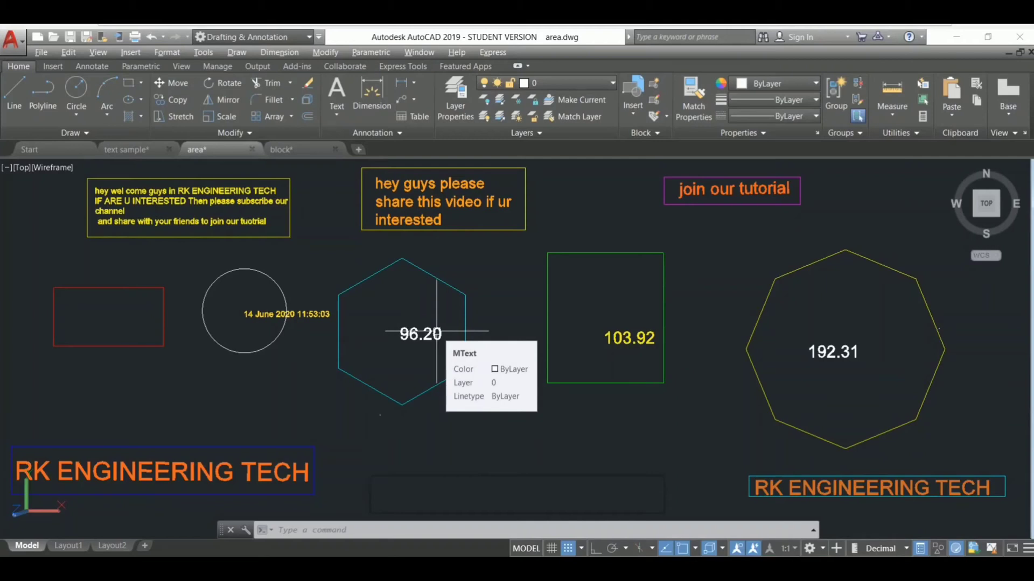
Set up a Date & Time CreateDate field in the long date-and-time format
text(FIELD)
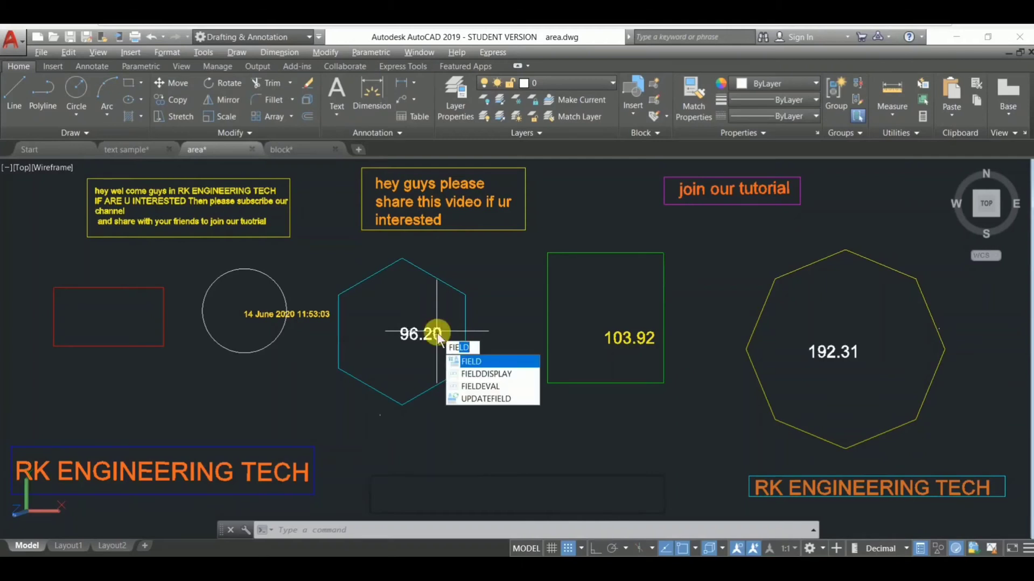
key(Return)
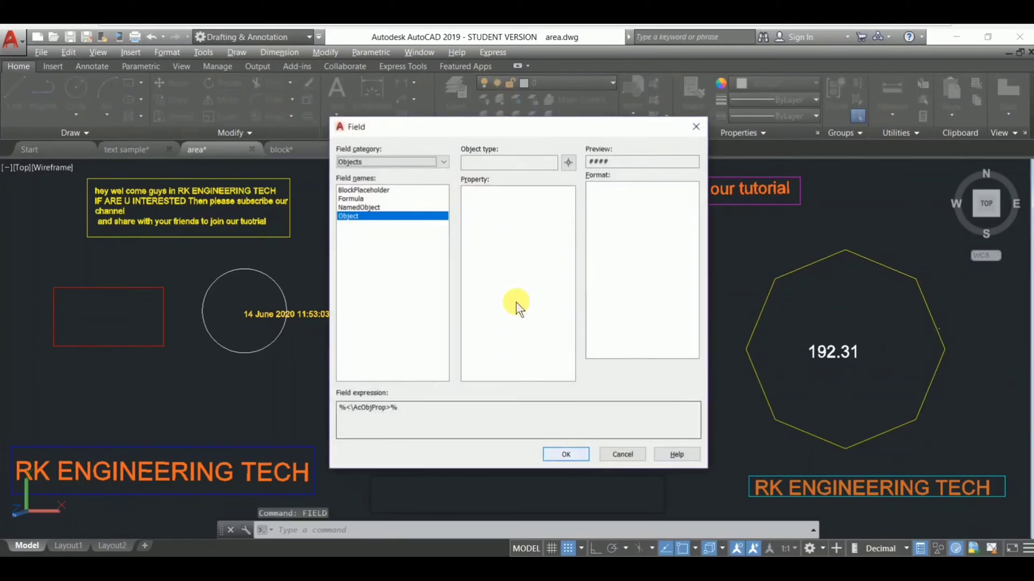
click(440, 157)
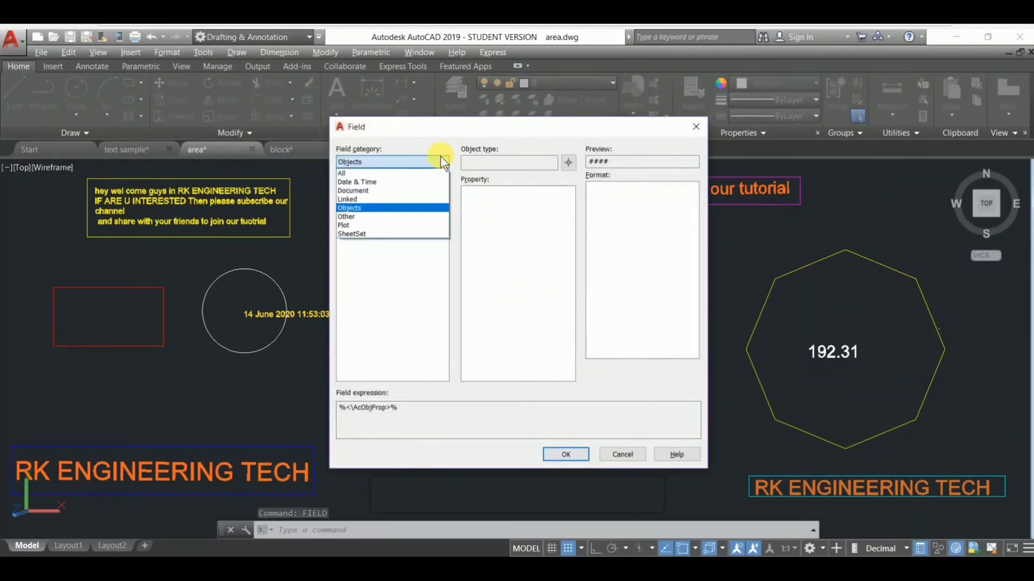
click(381, 171)
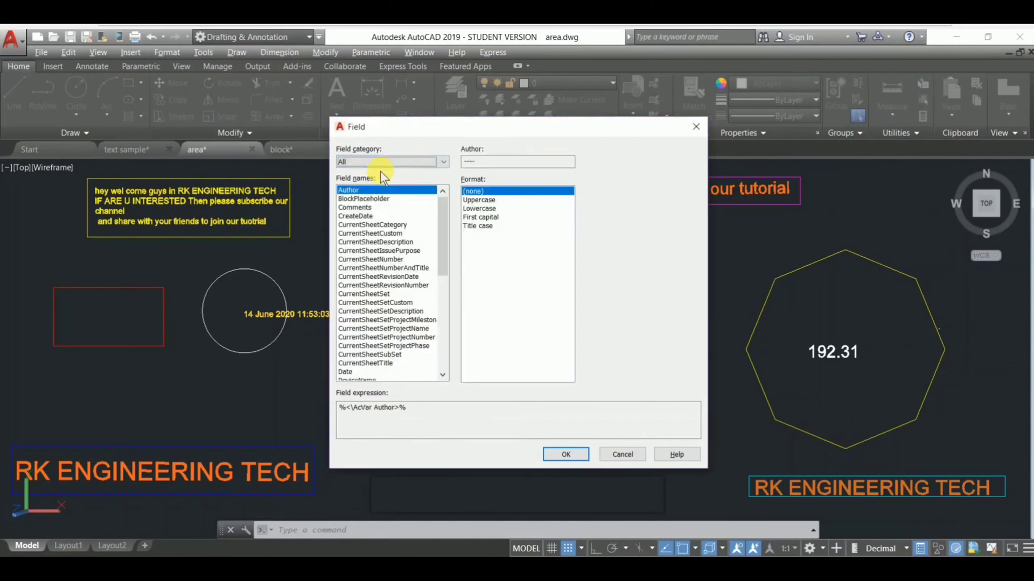
click(442, 375)
drag(443, 375, 444, 374)
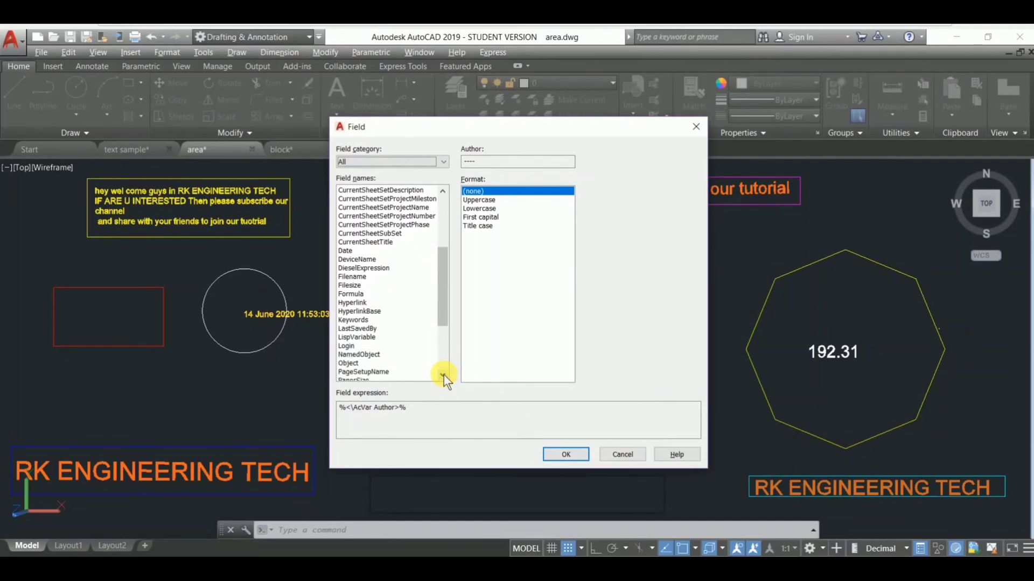
click(442, 162)
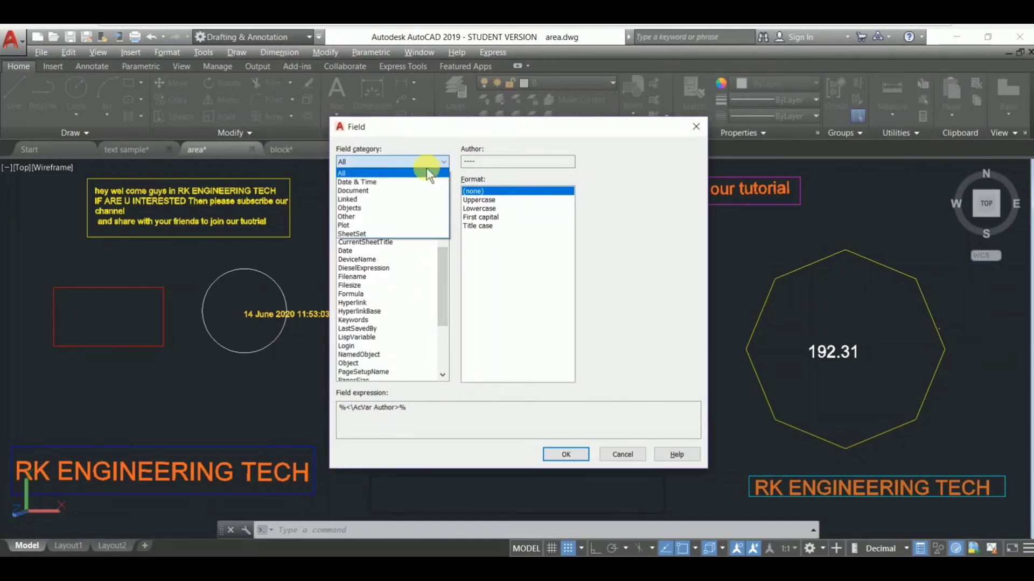
click(376, 182)
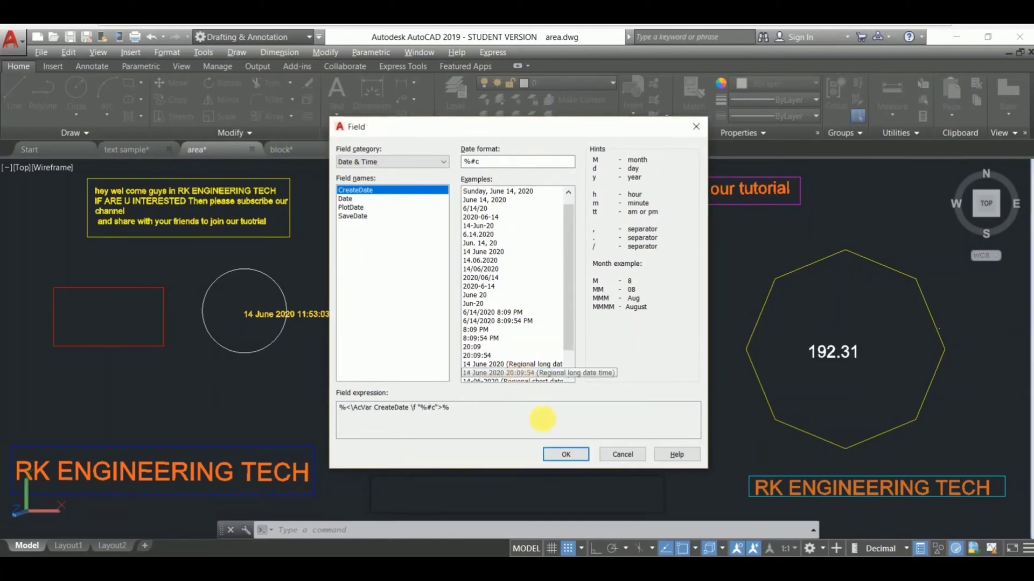
click(568, 455)
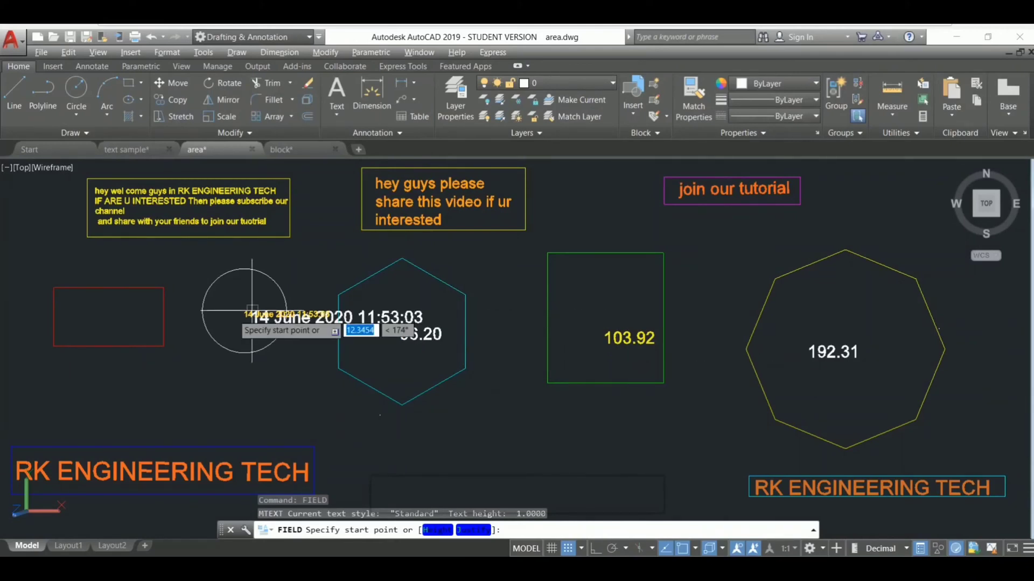
Place the date field in the red rectangle and set its text height to 0.5
click(83, 312)
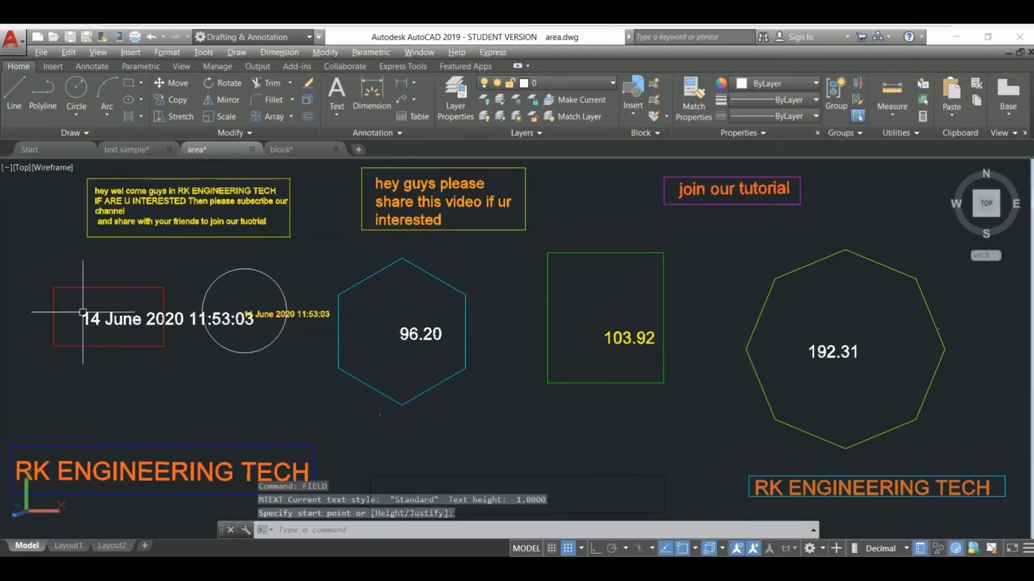
click(157, 314)
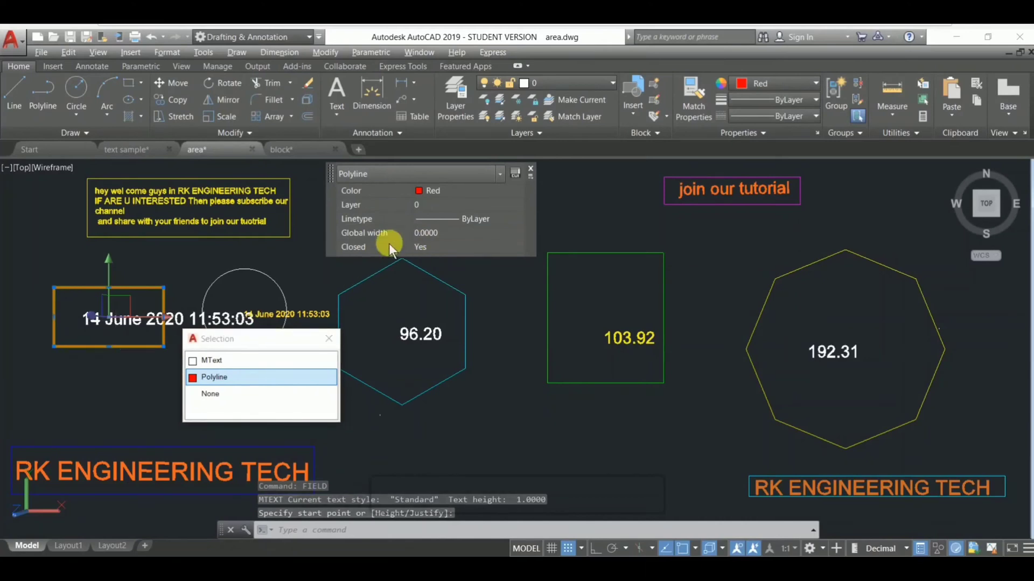
key(Escape)
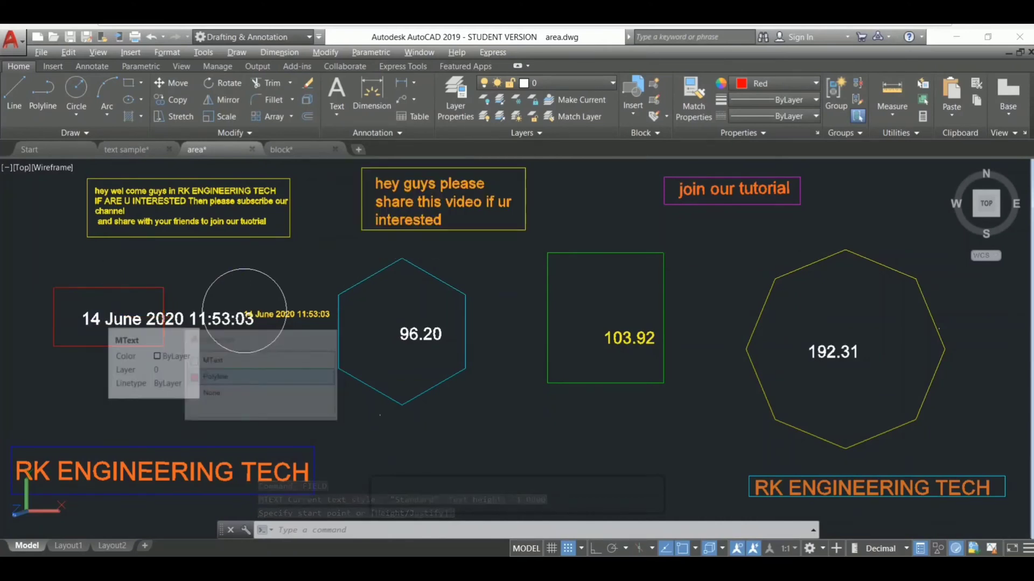
click(115, 319)
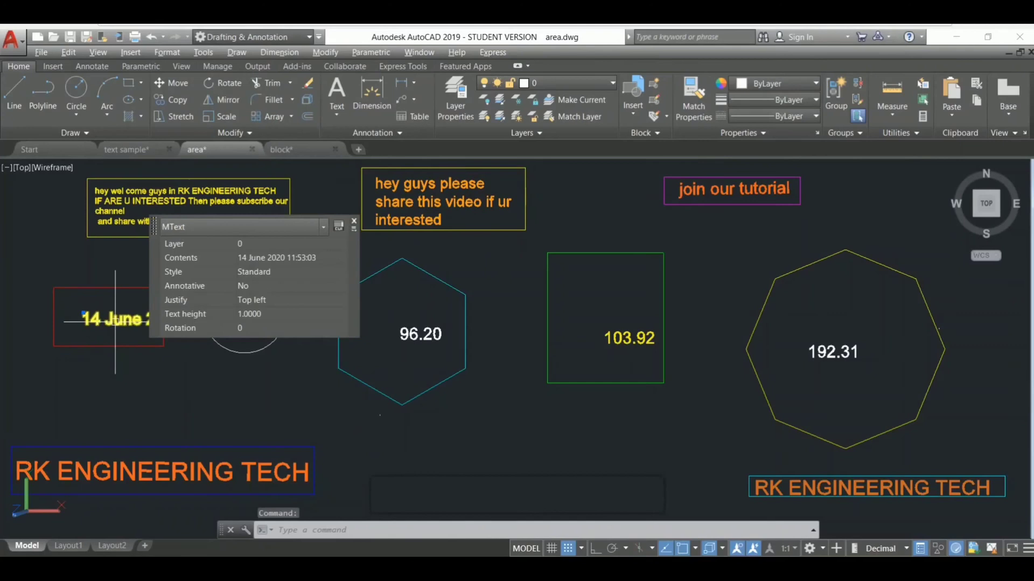
click(252, 313)
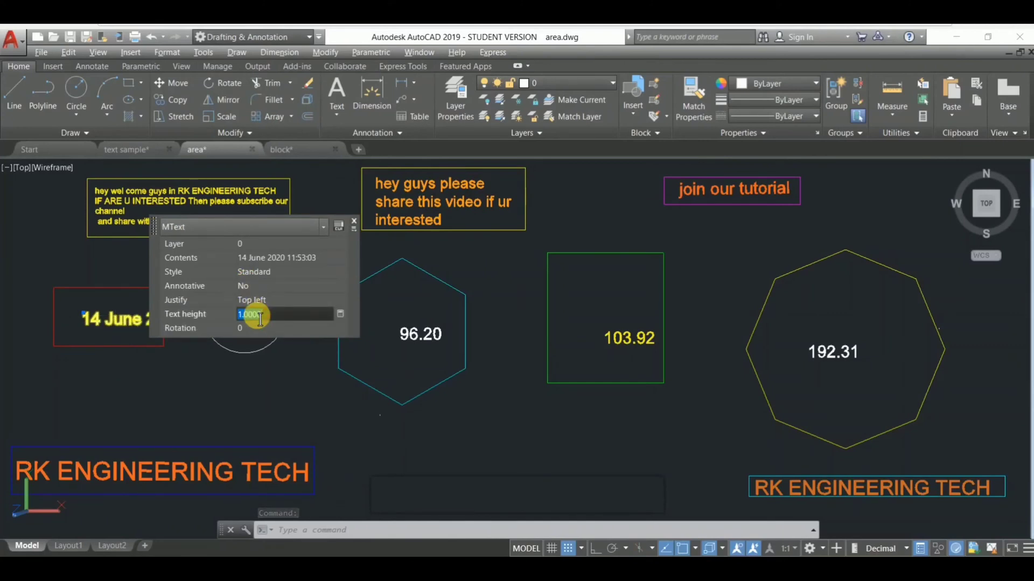
text(.5)
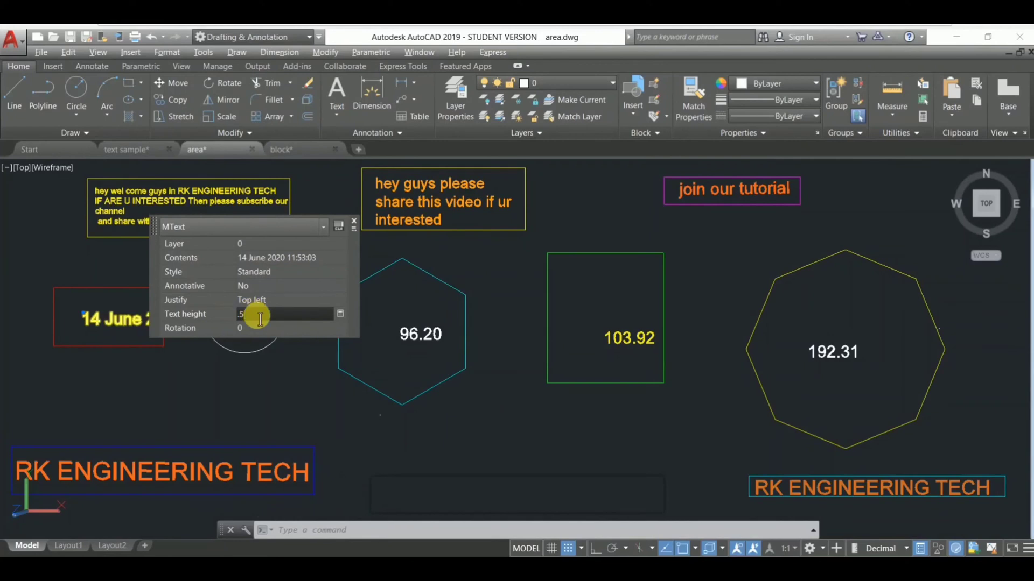
key(Tab)
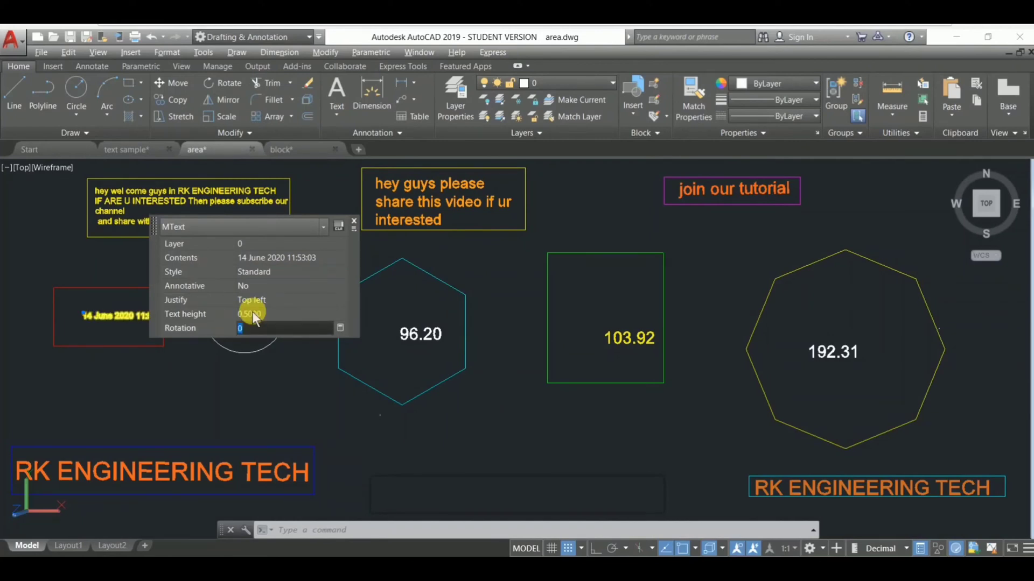
click(353, 222)
key(Escape)
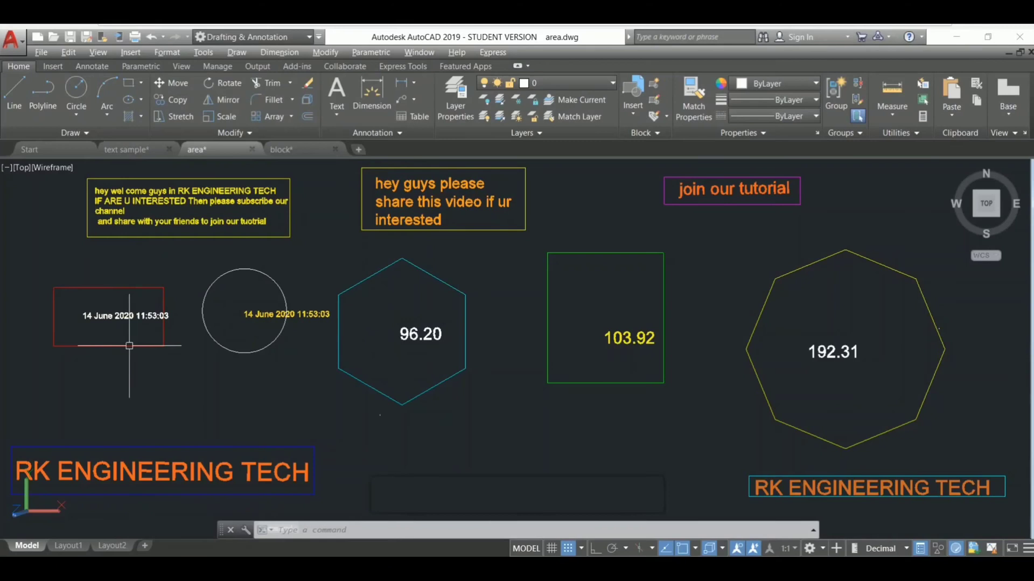
key(Escape)
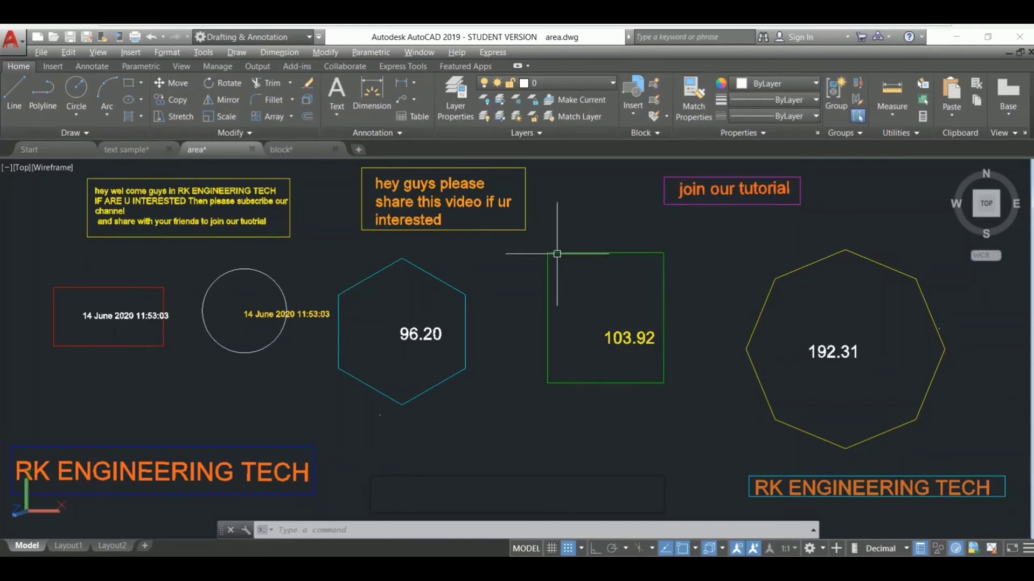
Stretch the green rectangle's top edge straight up with Ortho on
click(587, 254)
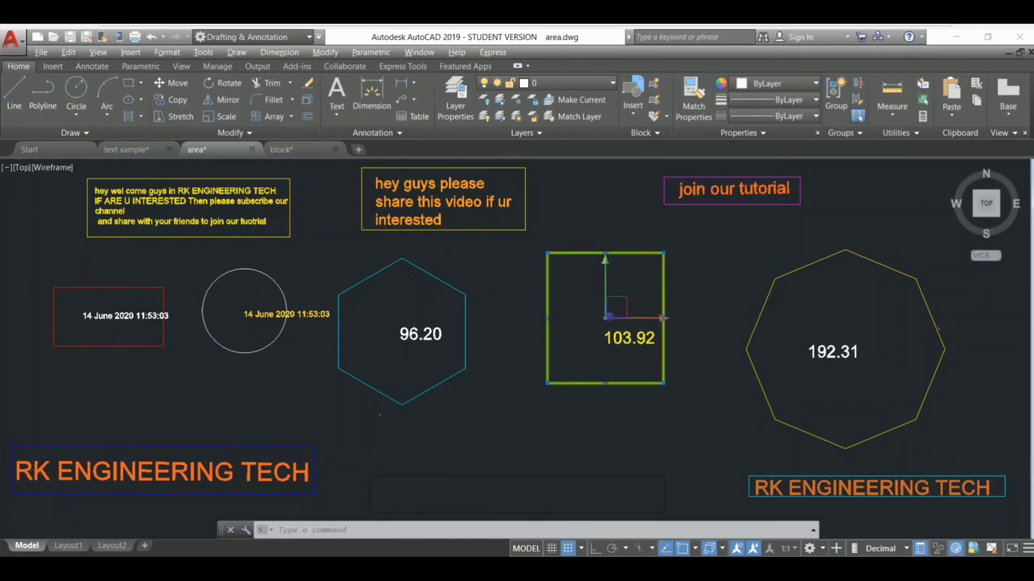
click(606, 253)
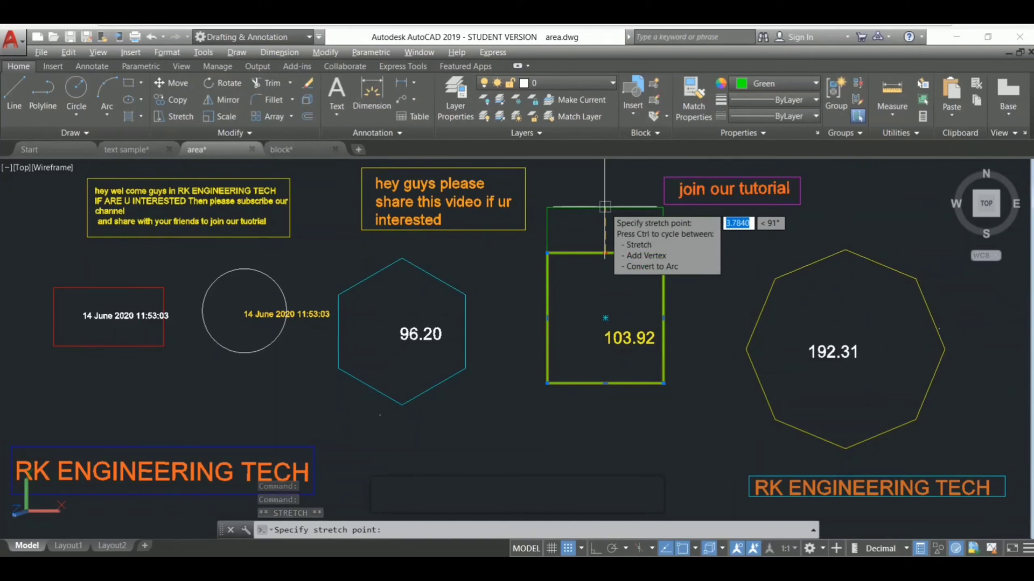
click(595, 548)
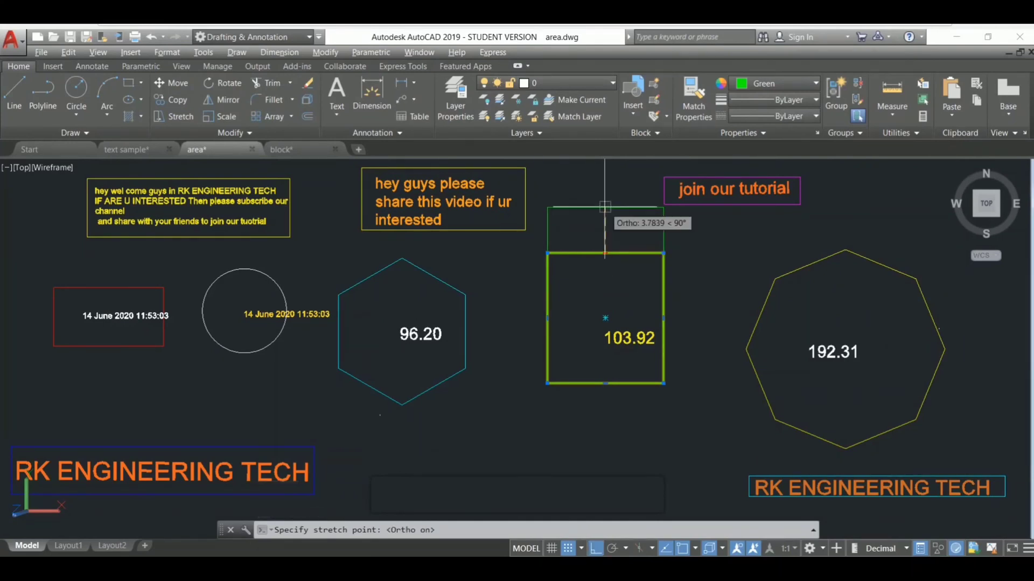
click(605, 208)
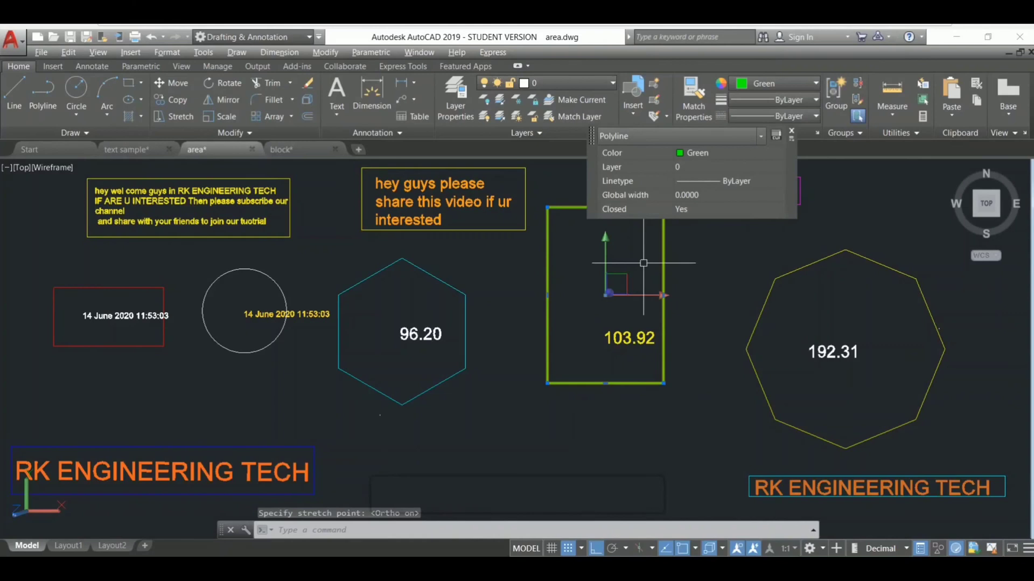
key(Escape)
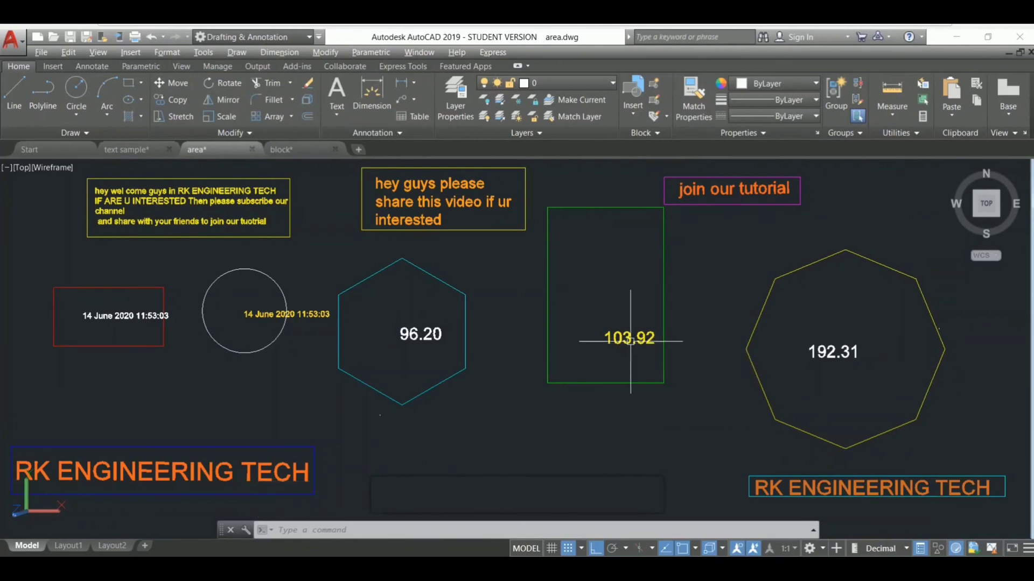
Convert the stretched rectangle into a region with REG
text(reg)
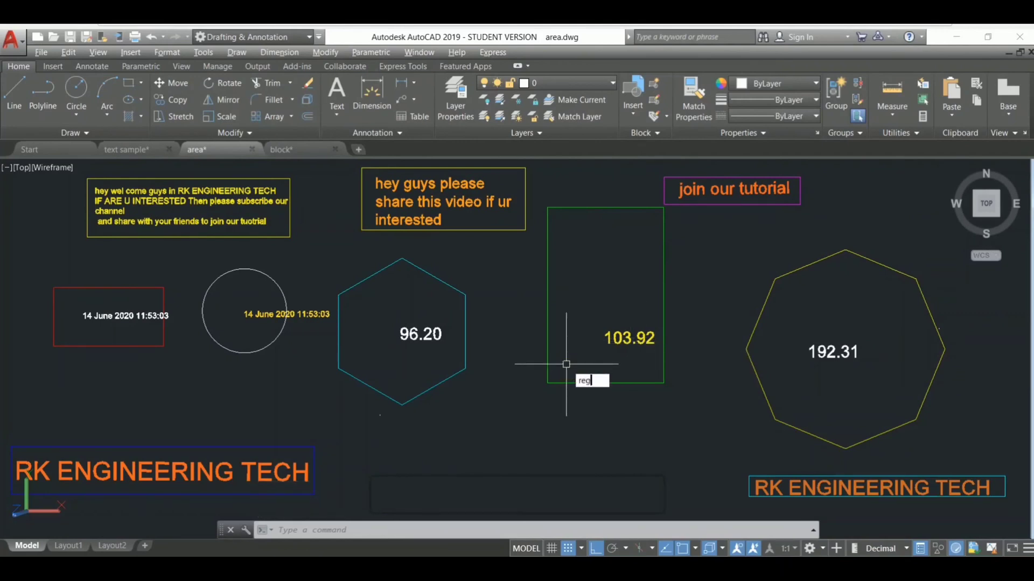
key(Return)
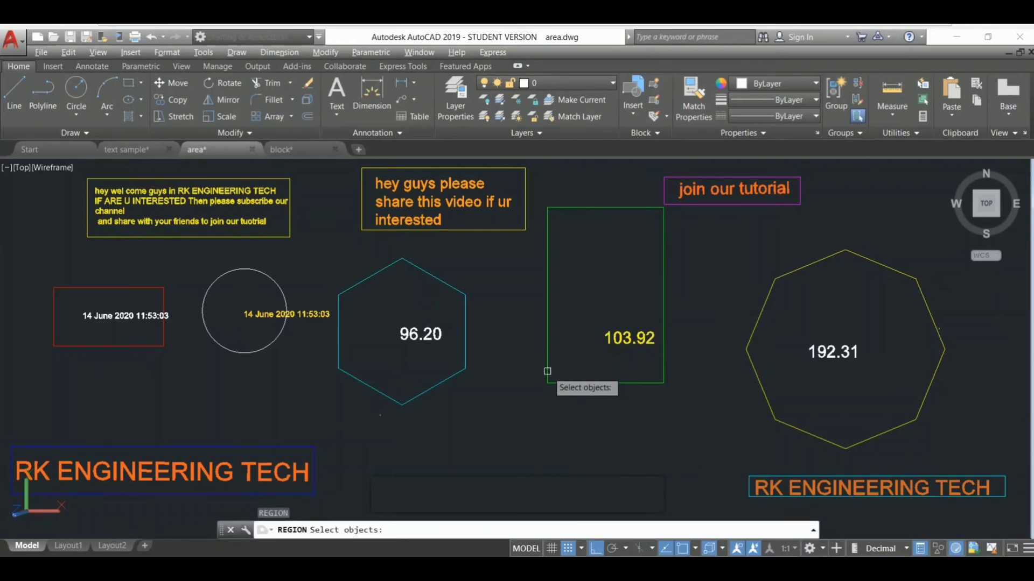
click(547, 371)
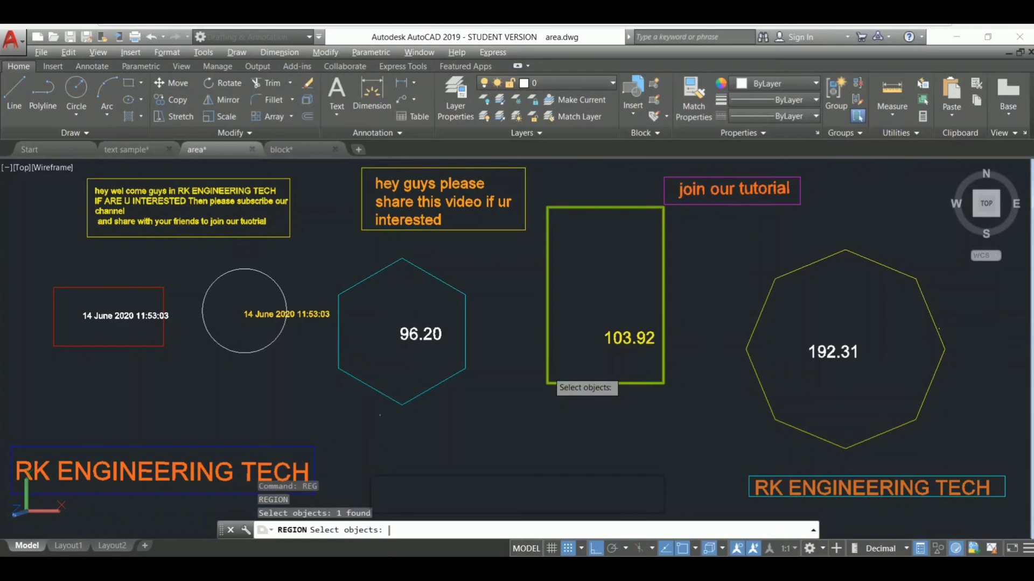
key(Return)
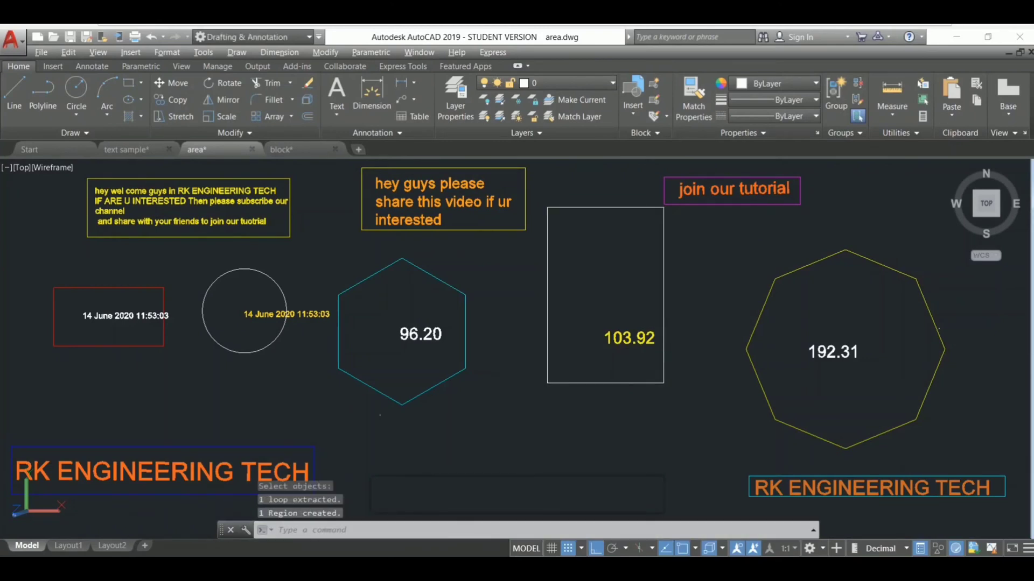
key(Escape)
Start the REGION command again from the command suggestions
text(REG)
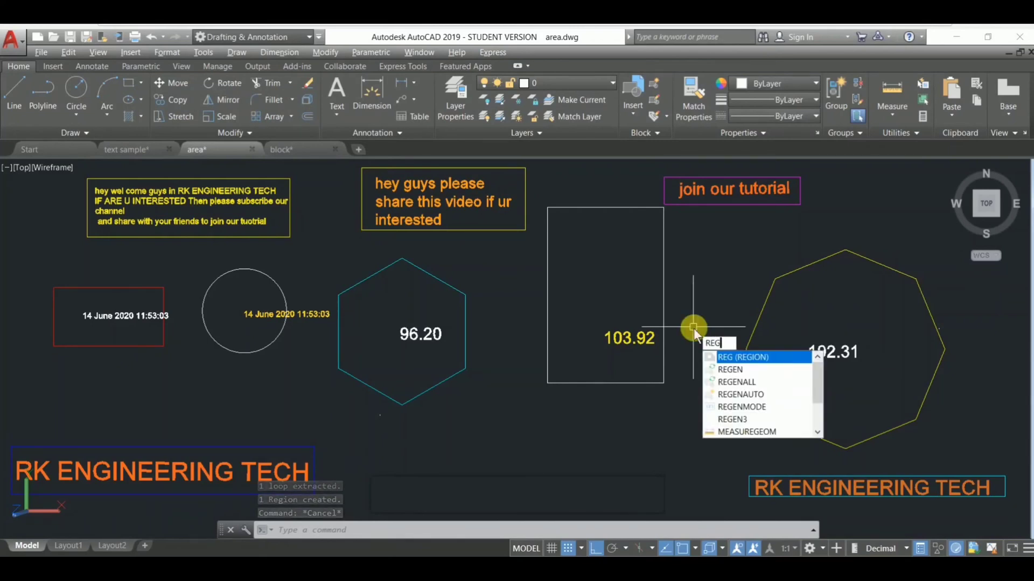
key(Down)
key(Up)
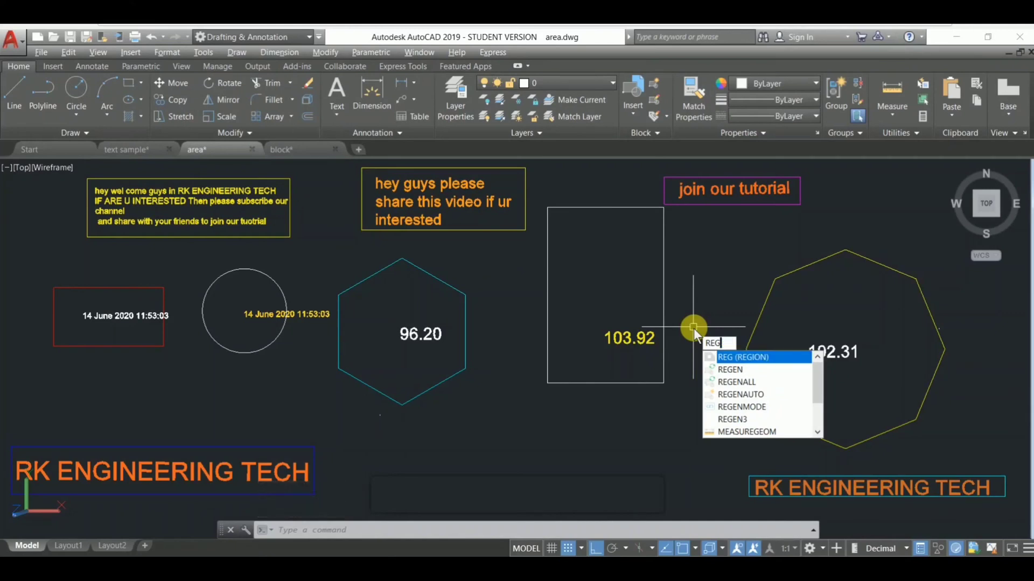
key(Return)
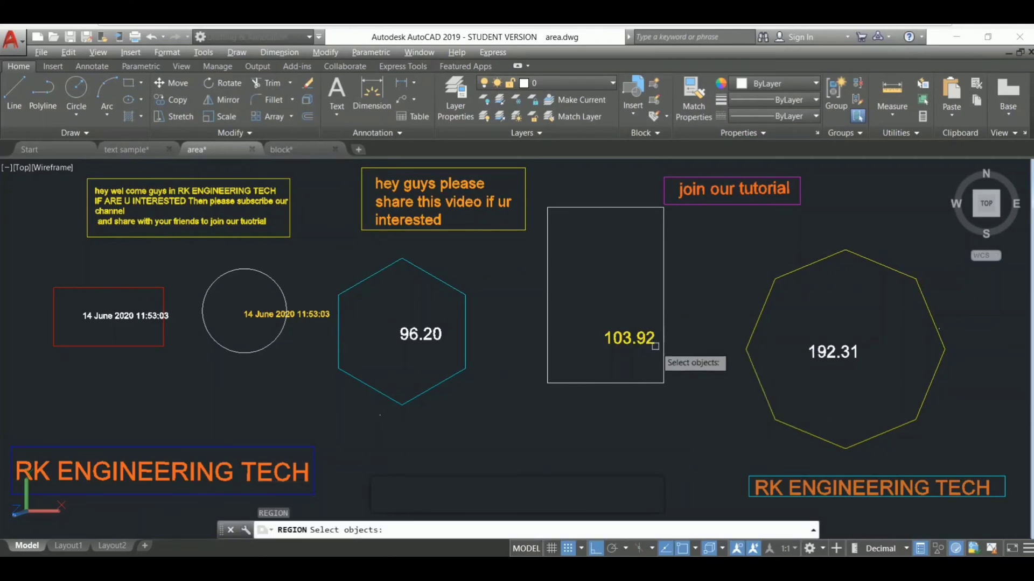